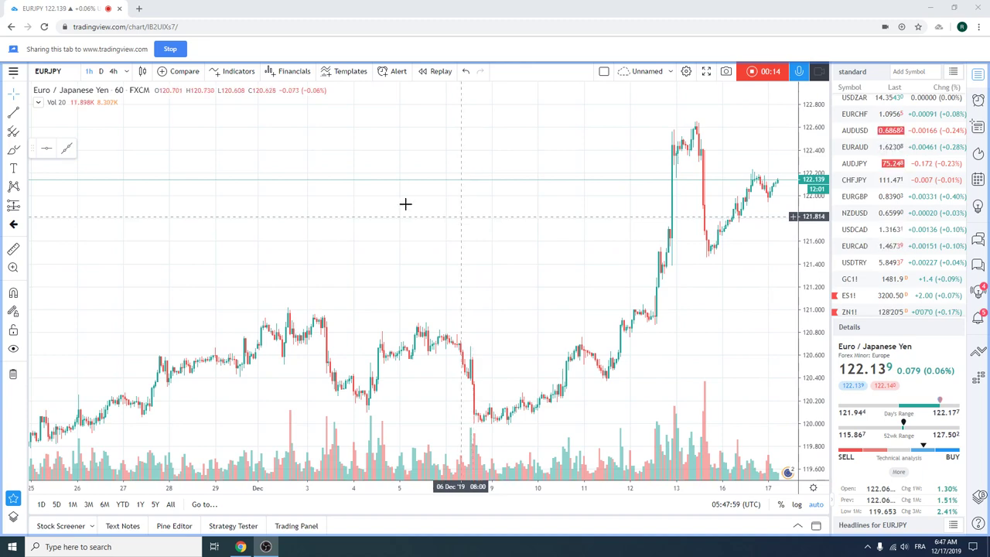
# Switch EURJPY to daily candles and zoom into June–December 2019
pyautogui.click(100, 71)
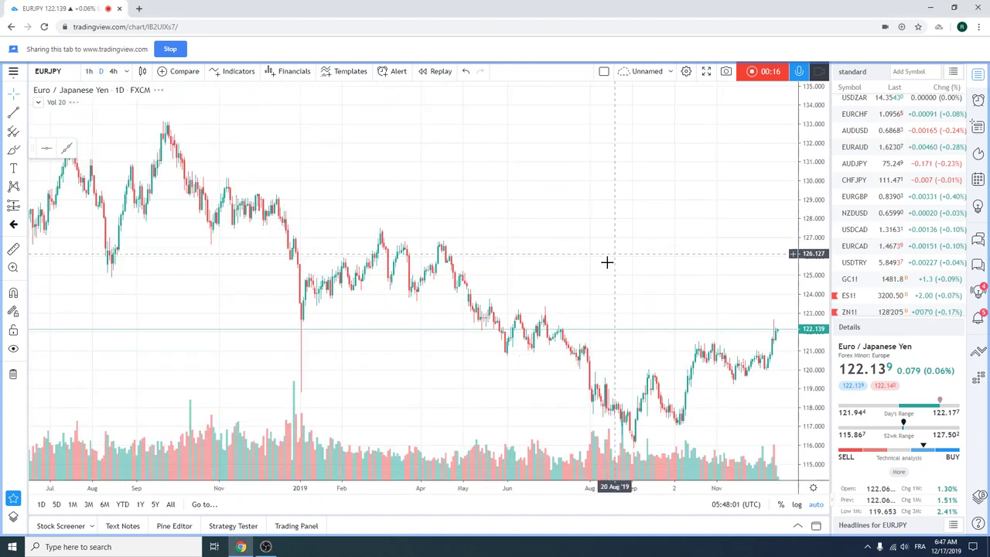
pyautogui.scroll(5, 606, 262)
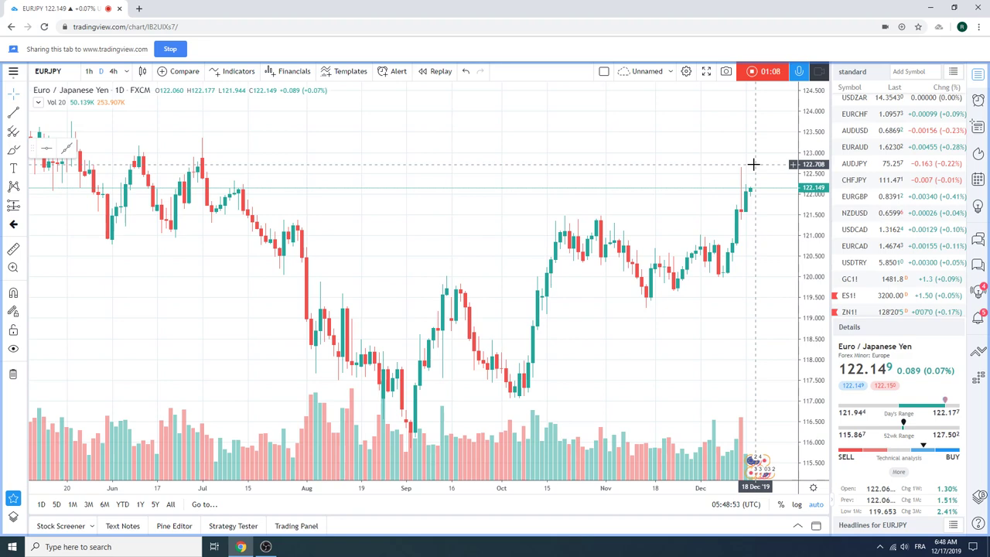
pyautogui.scroll(3, 886, 163)
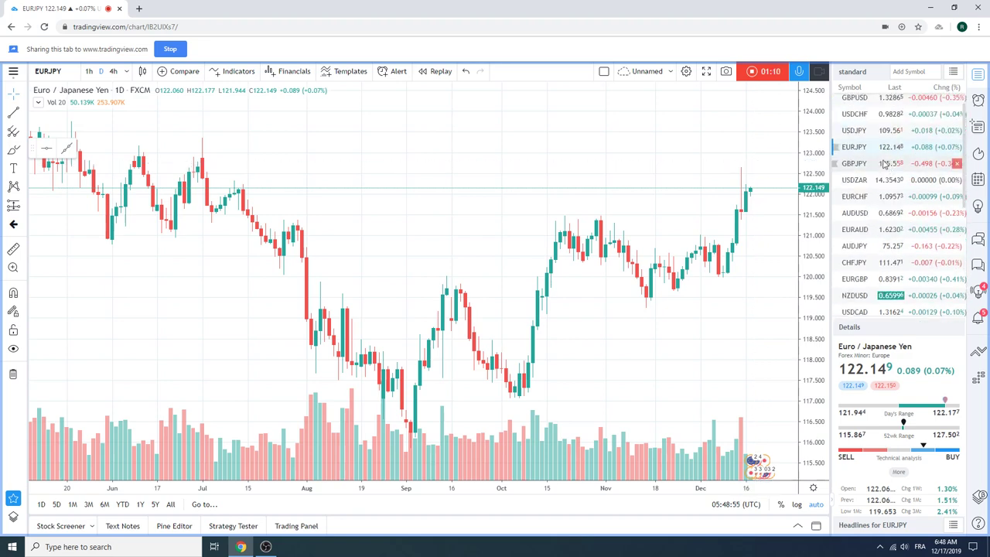
# Load the USDJPY daily chart from the watchlist, then GBPUSD
pyautogui.click(857, 131)
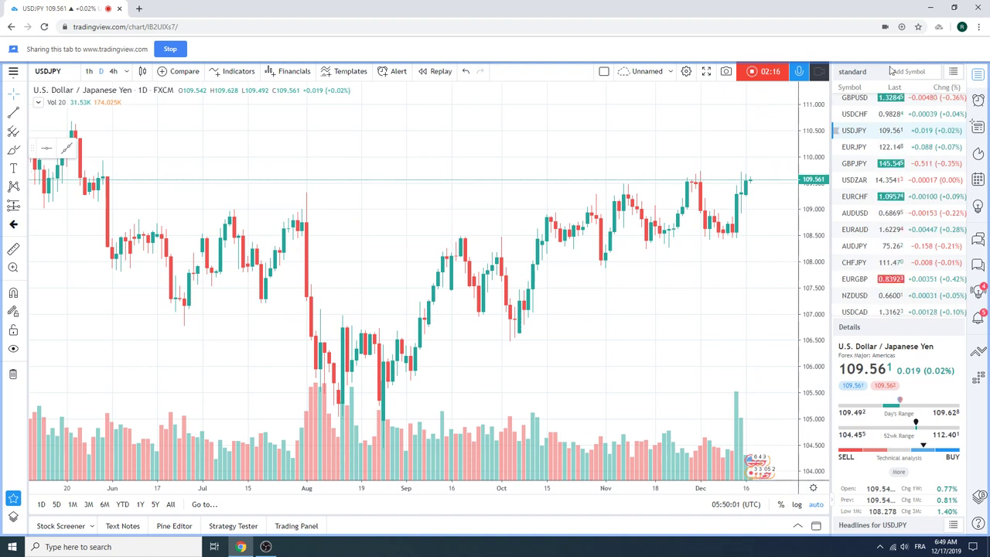
pyautogui.click(857, 102)
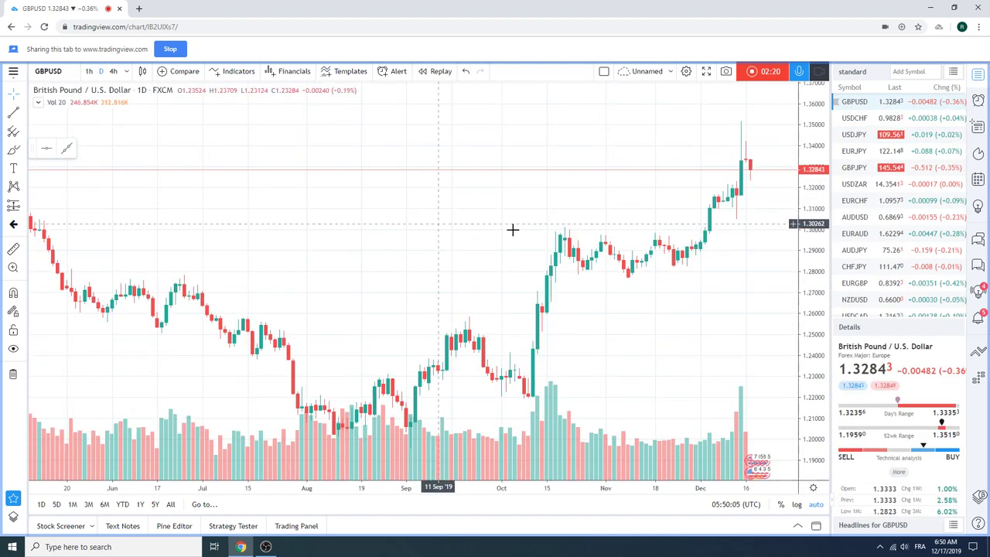
# Zoom the GBPUSD daily chart in to August–December 2019
pyautogui.scroll(3, 566, 239)
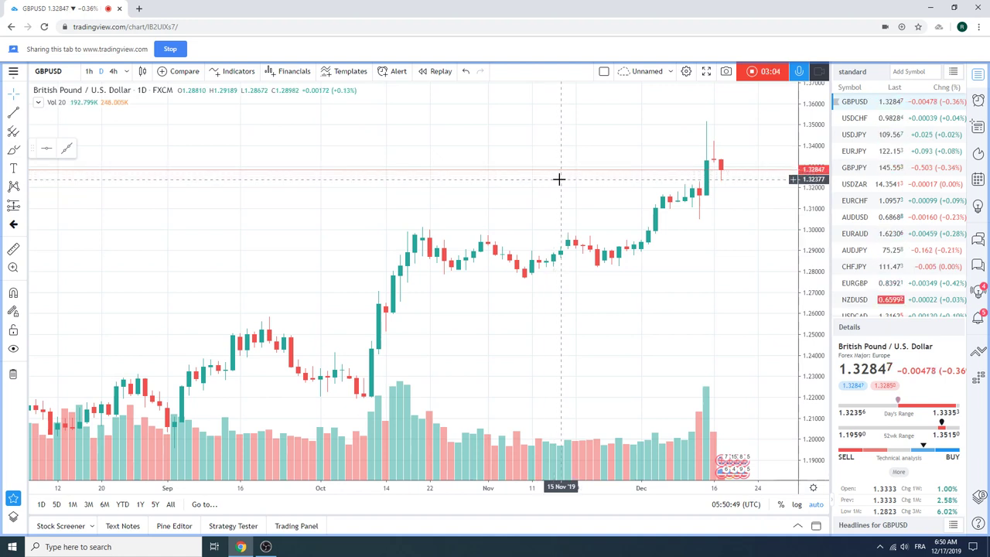
# Put GBPUSD on 4-hour candles, then load AUDUSD from the watchlist
pyautogui.click(113, 71)
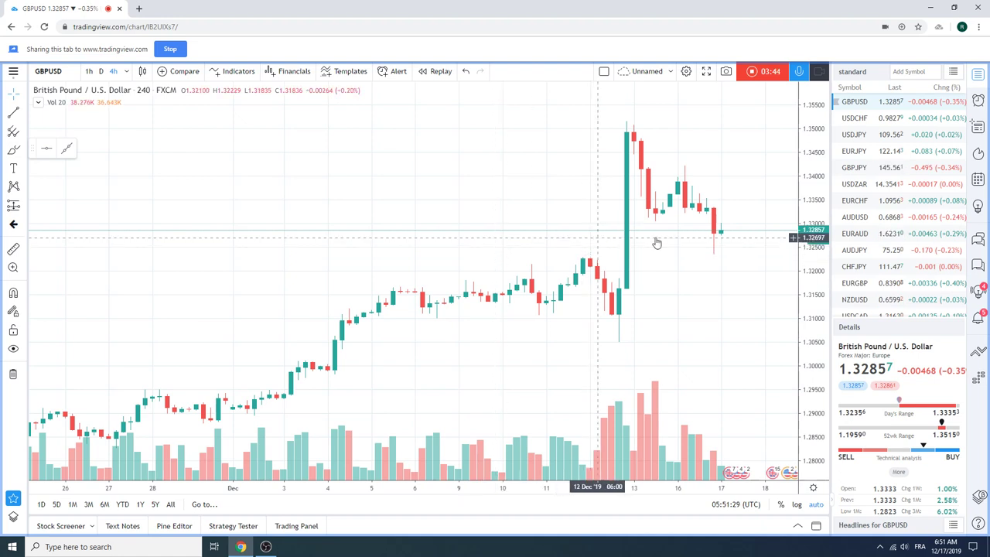
pyautogui.click(866, 218)
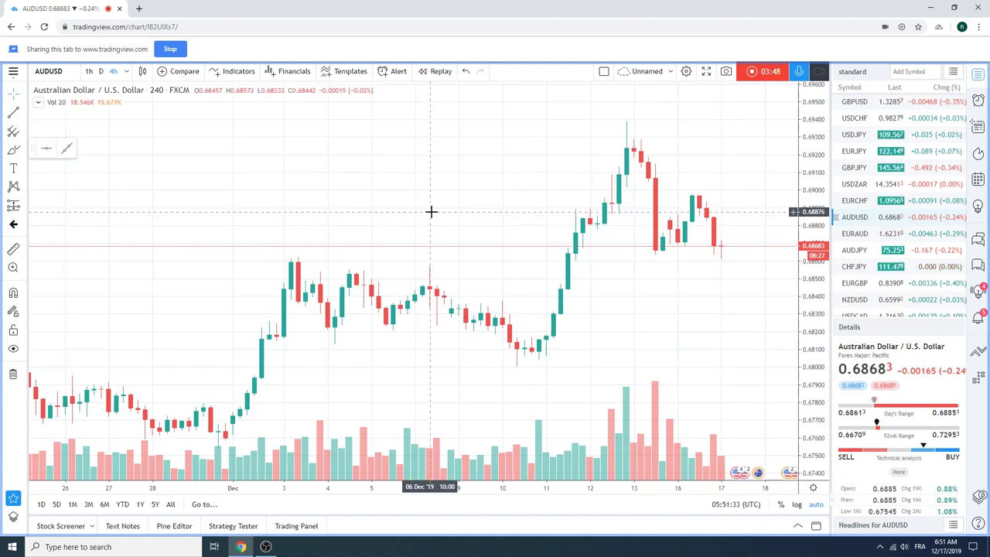
# Put AUDUSD on 1-hour candles and zoom out to 3–17 December 2019
pyautogui.click(89, 71)
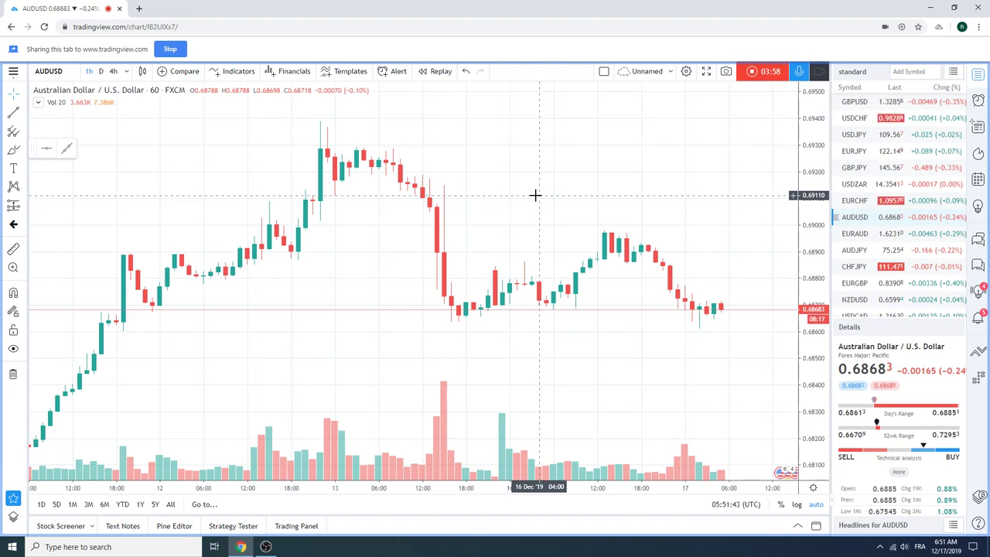
pyautogui.scroll(-5, 534, 205)
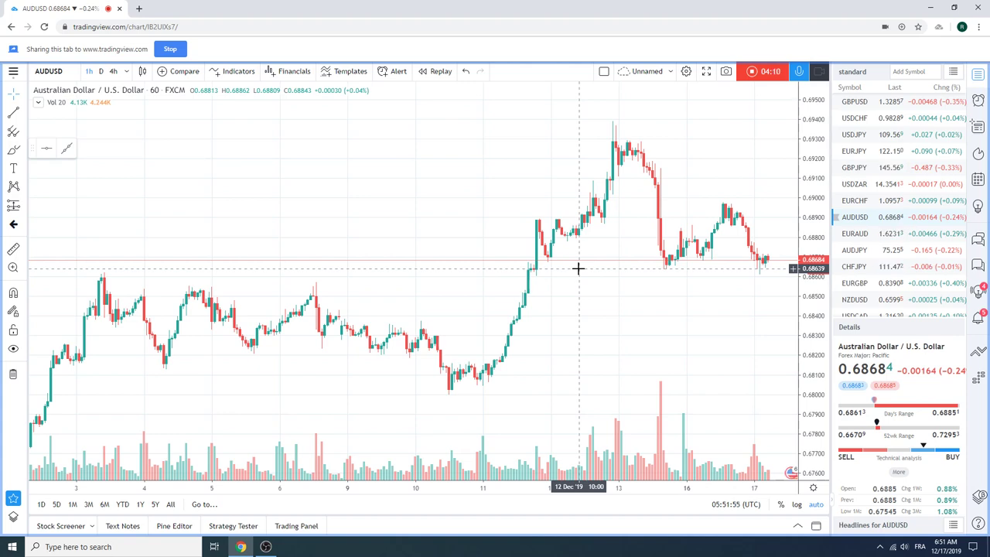
# Return AUDUSD to daily candles, then load USDCAD from the watchlist
pyautogui.click(101, 71)
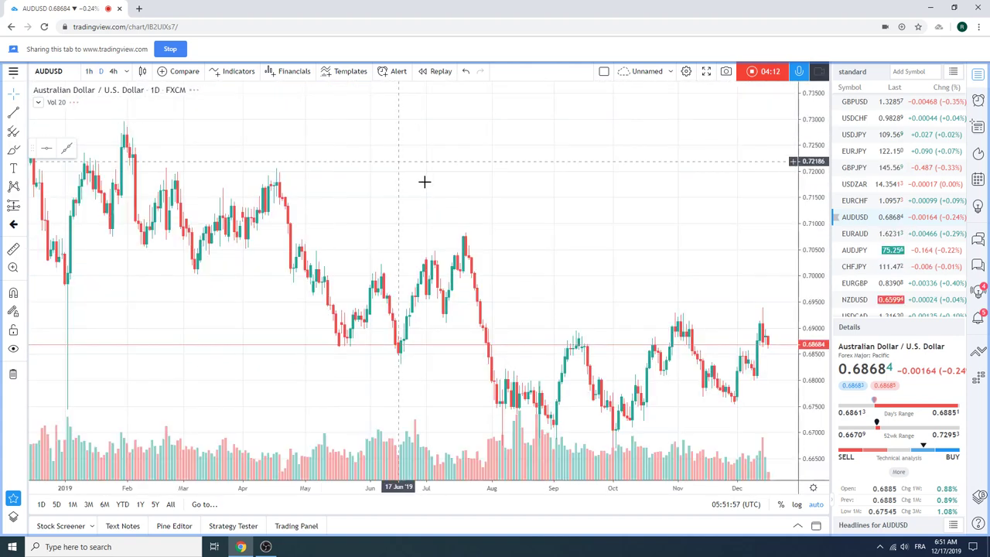
pyautogui.scroll(3, 447, 210)
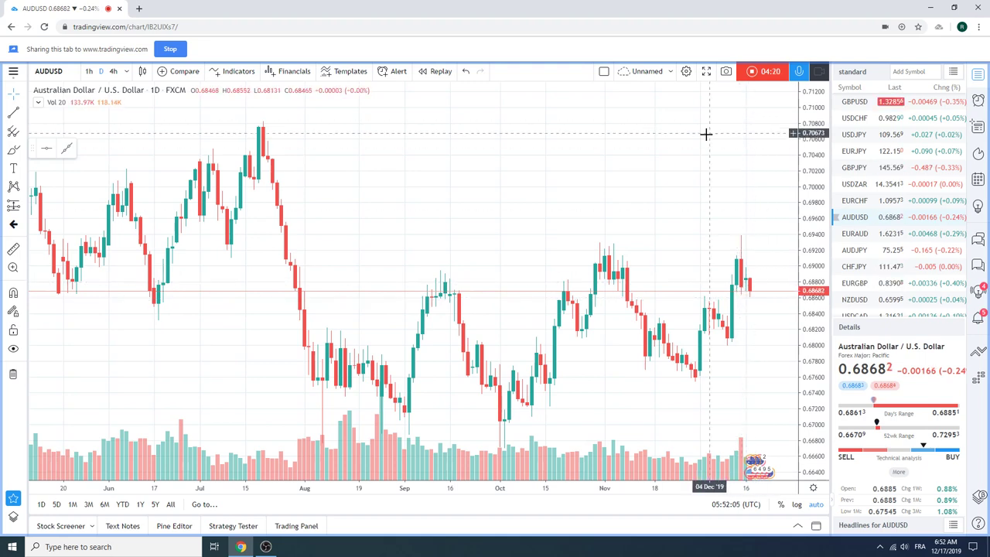
pyautogui.scroll(-1, 877, 152)
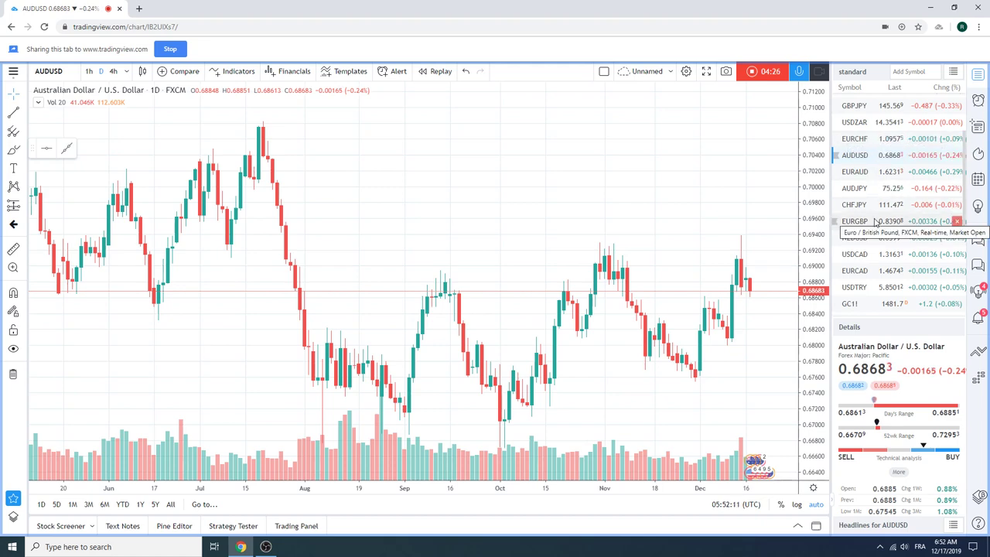
pyautogui.click(856, 254)
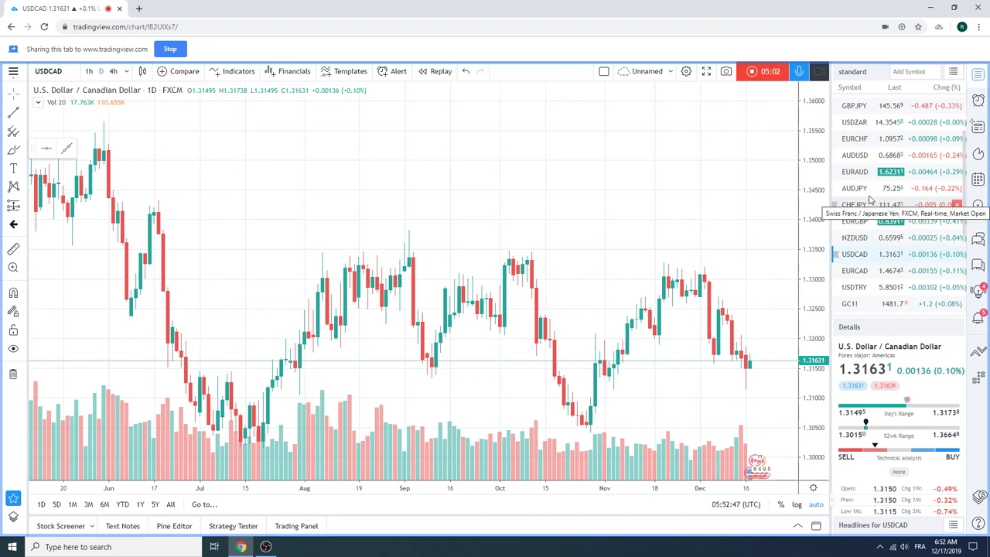
# Load USDZAR from the watchlist as a daily chart
pyautogui.click(855, 123)
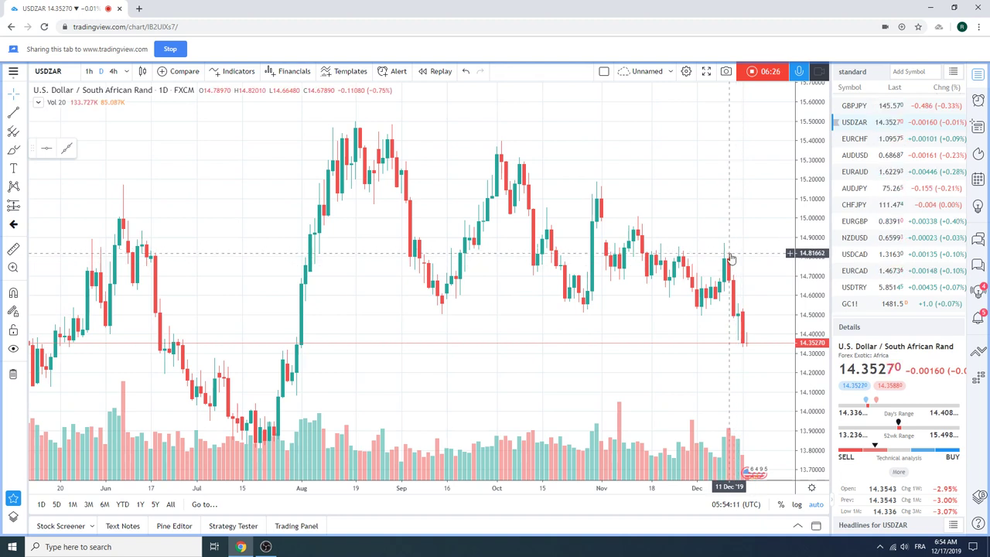
pyautogui.scroll(-5, 603, 266)
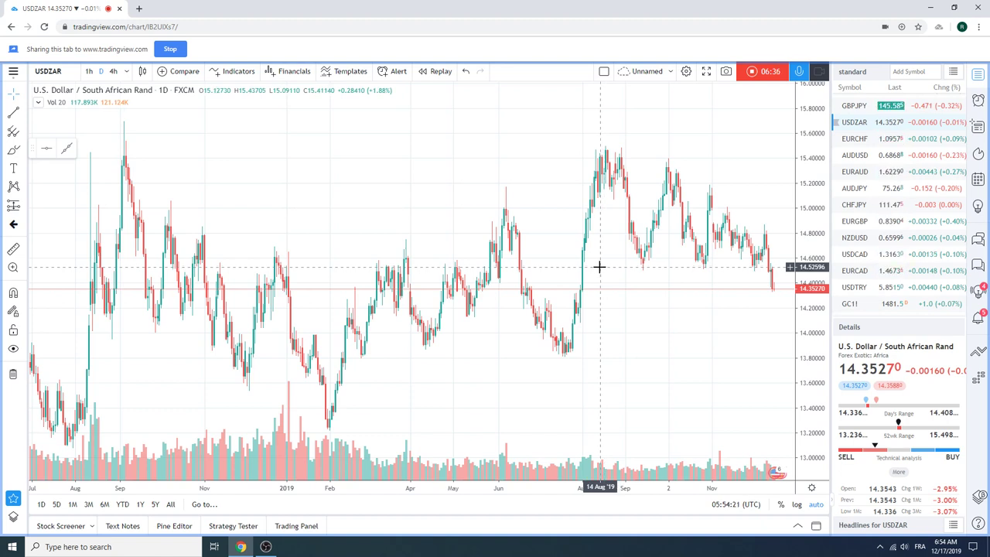
pyautogui.scroll(-1, 868, 201)
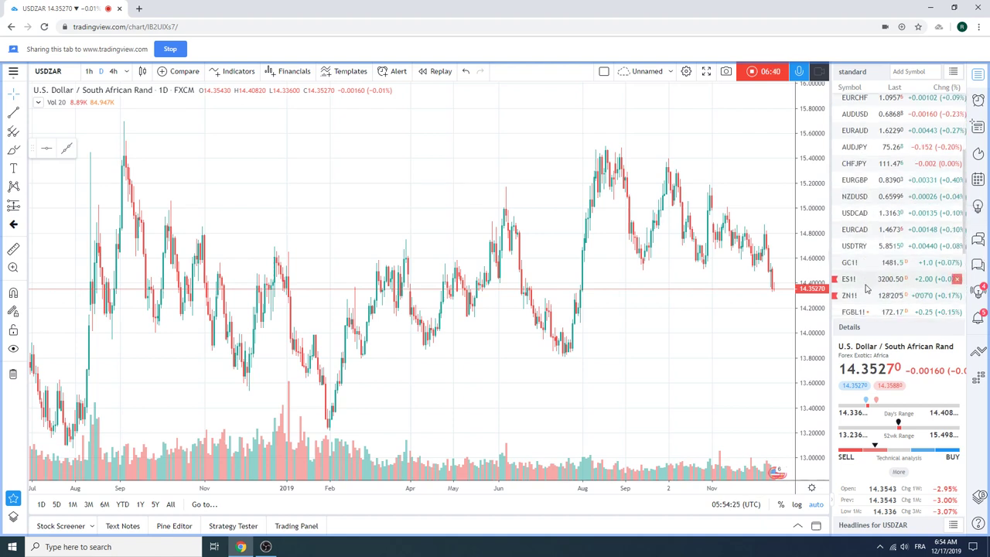
pyautogui.scroll(1, 870, 288)
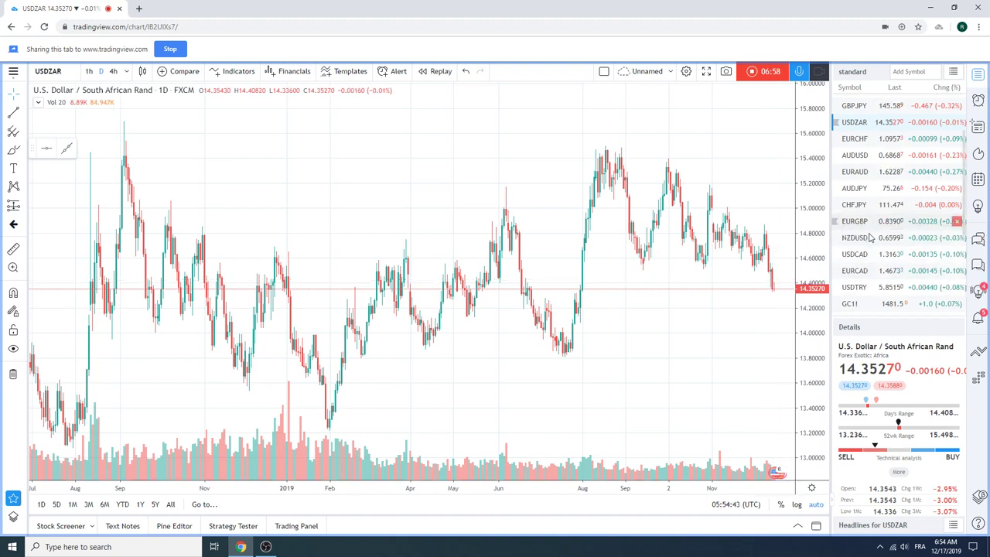
pyautogui.scroll(2, 880, 248)
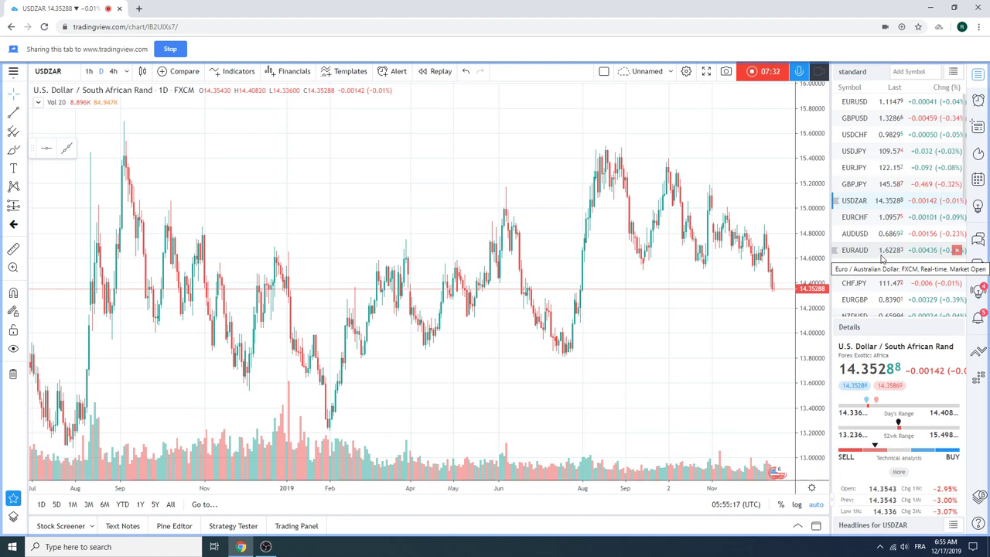
pyautogui.scroll(-2, 884, 251)
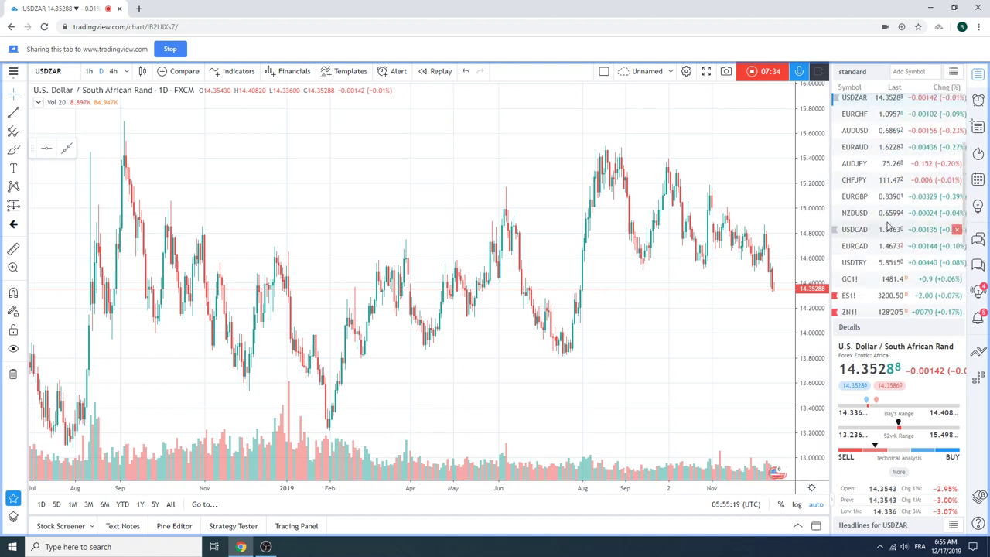
pyautogui.scroll(1, 888, 242)
# Enter EURNOK in the symbol box to load its daily chart
pyautogui.click(75, 71)
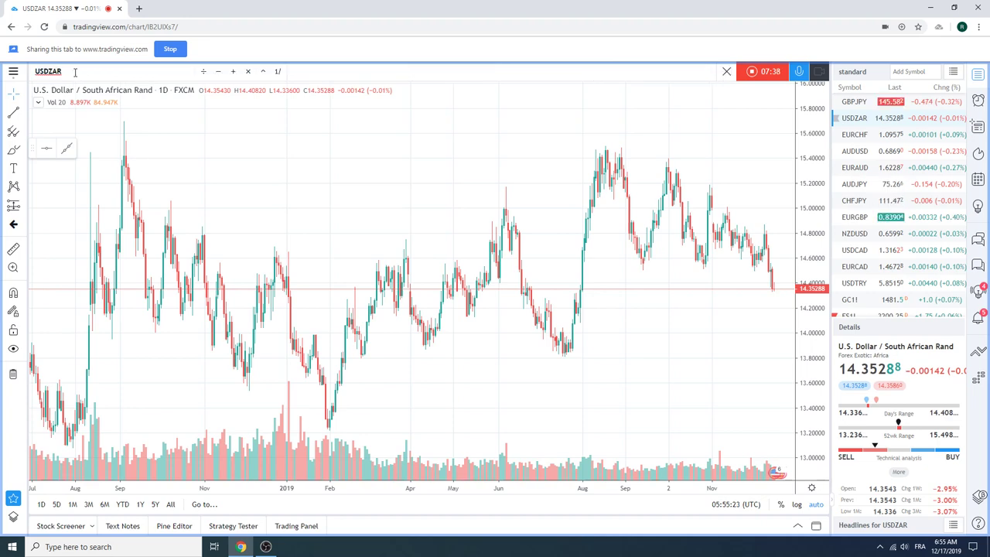
pyautogui.write('EURNOK')
pyautogui.press('Return')
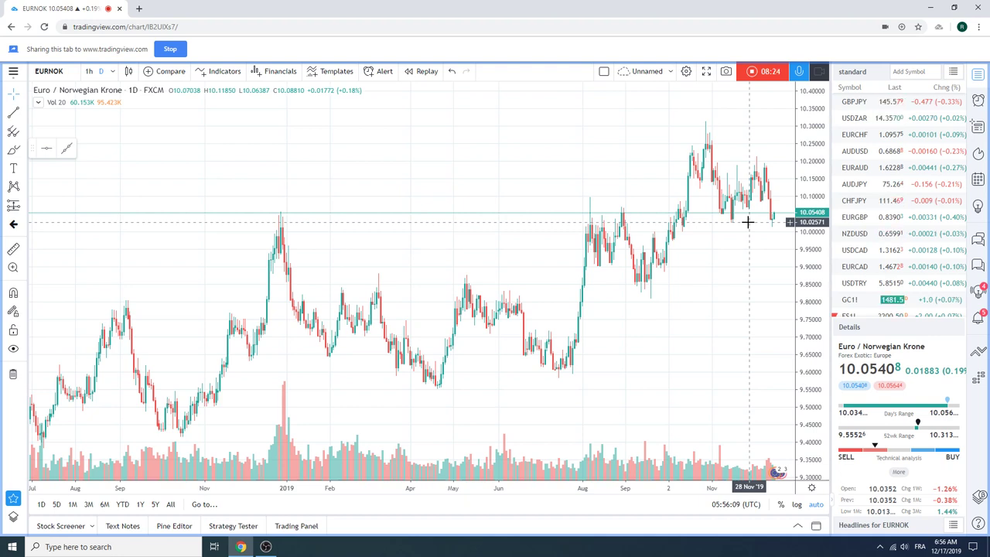
# Load EURSEK via the symbol box and zoom through its May 2018–December 2019 history
pyautogui.click(62, 71)
pyautogui.write('E')
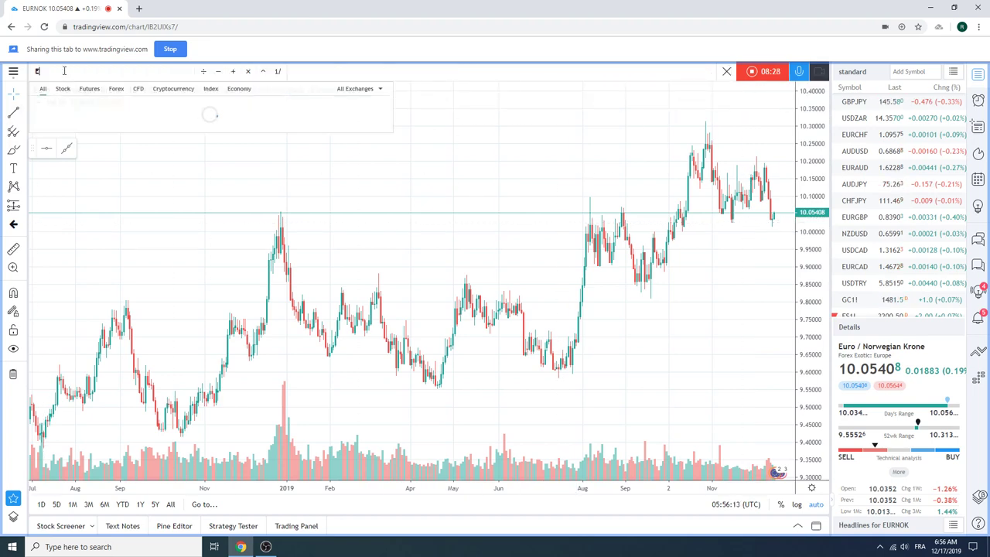
pyautogui.write('URE')
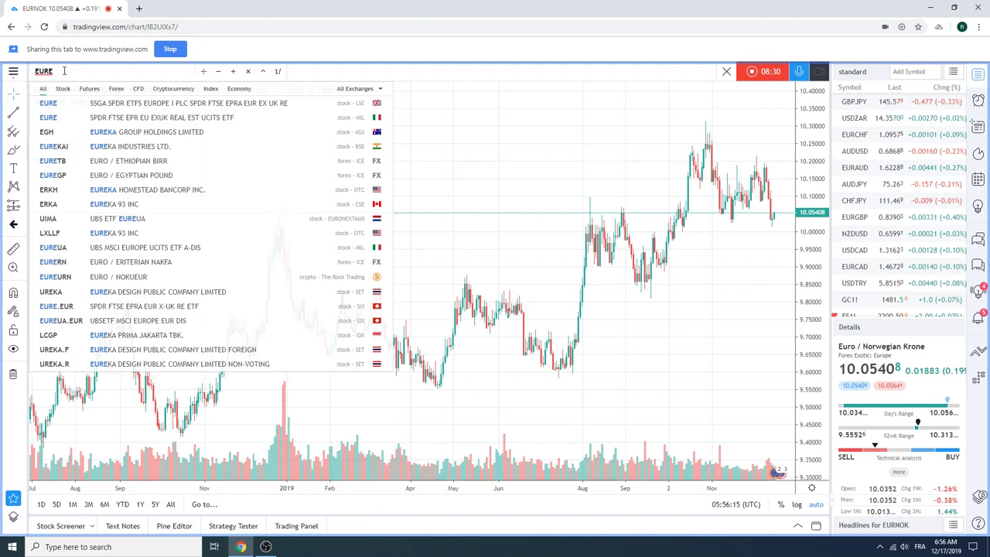
pyautogui.press('BackSpace')
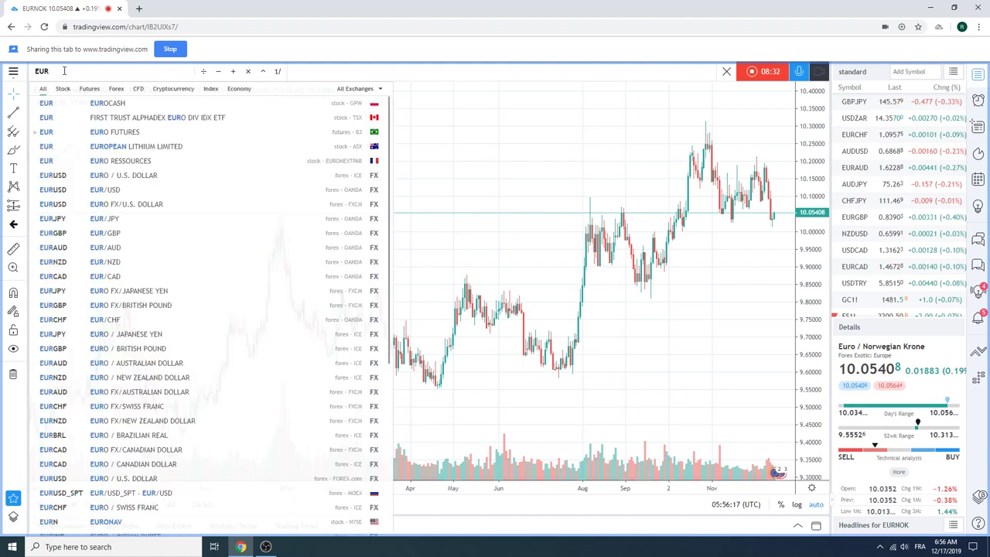
pyautogui.write('SEK')
pyautogui.press('Return')
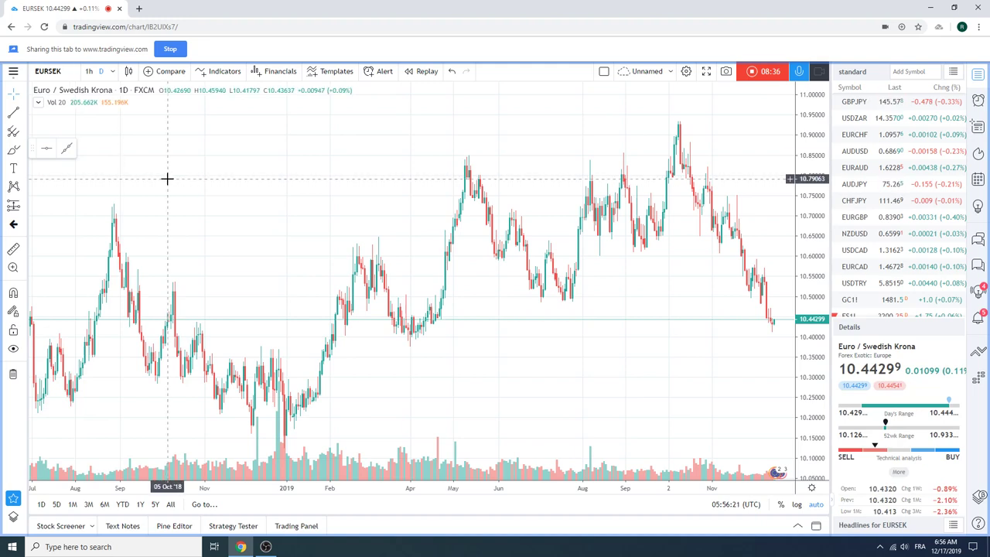
pyautogui.scroll(-3, 428, 249)
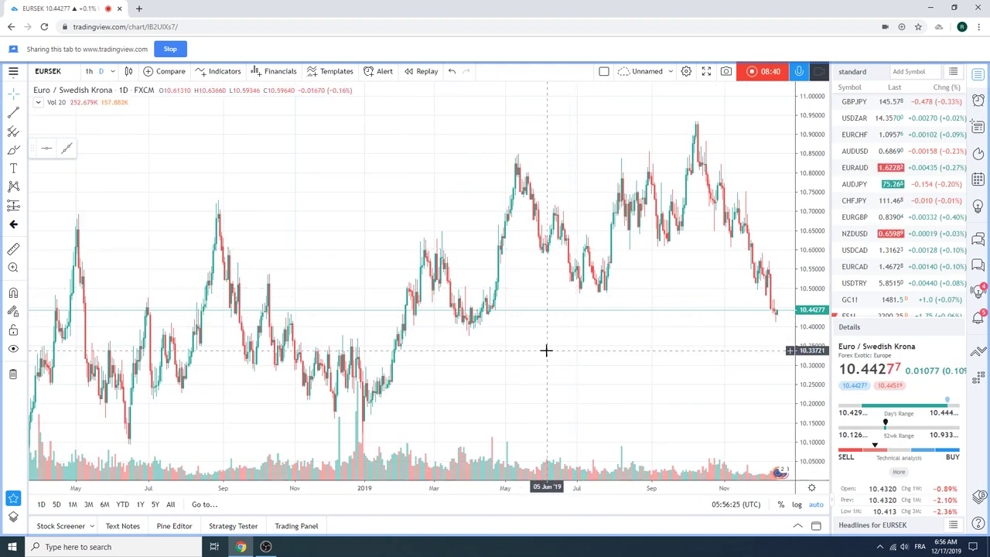
pyautogui.scroll(3, 534, 345)
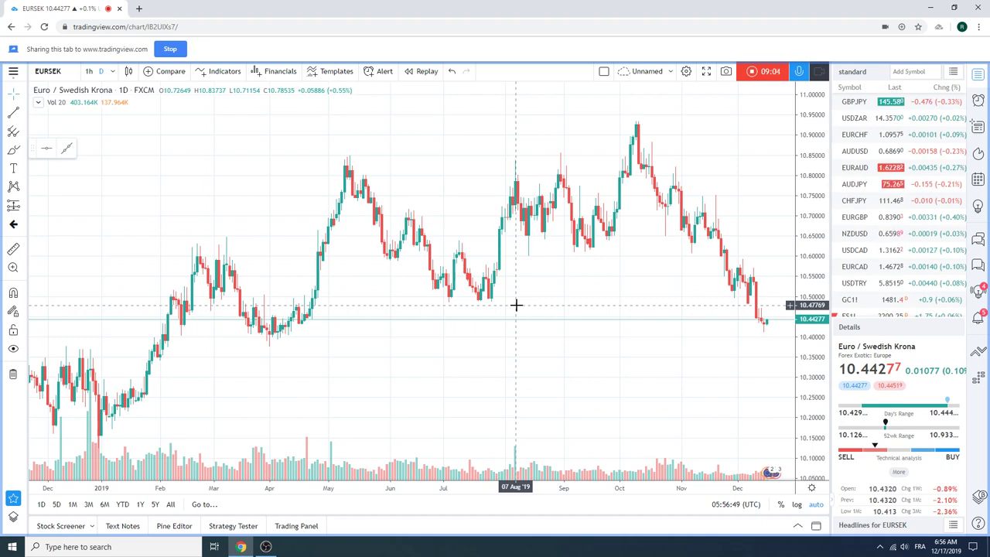
pyautogui.scroll(-2, 516, 304)
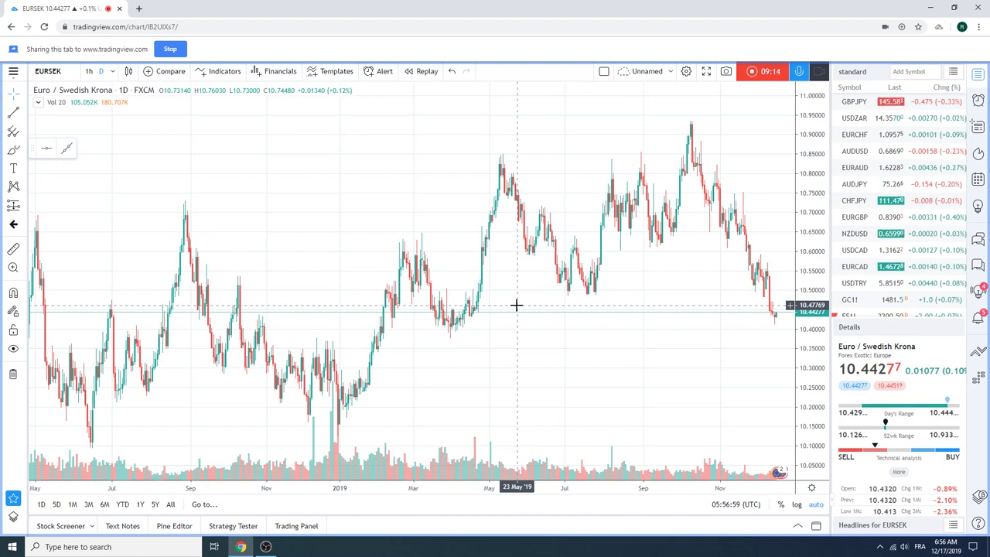
# Load USDJPY from the watchlist in place of EURSEK
pyautogui.scroll(5, 870, 176)
pyautogui.click(862, 155)
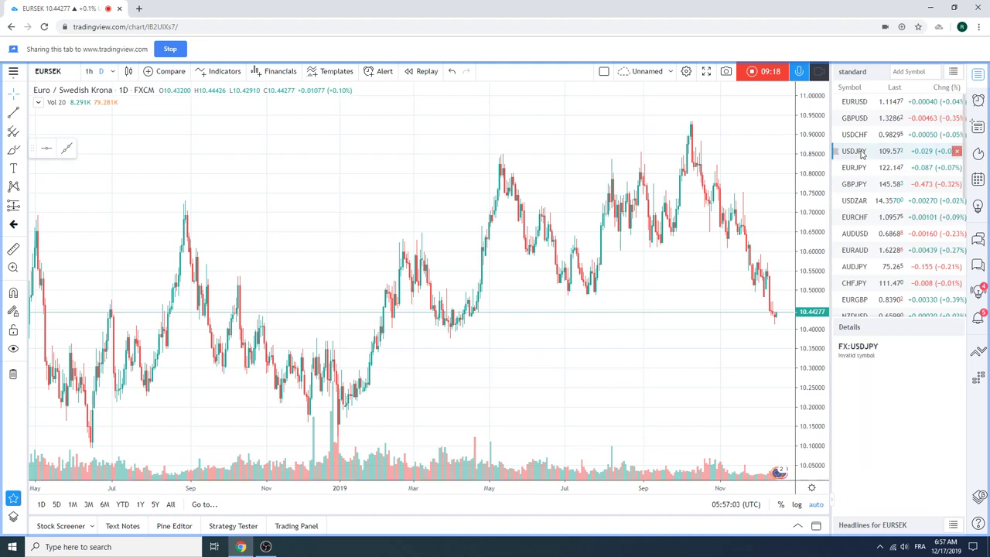